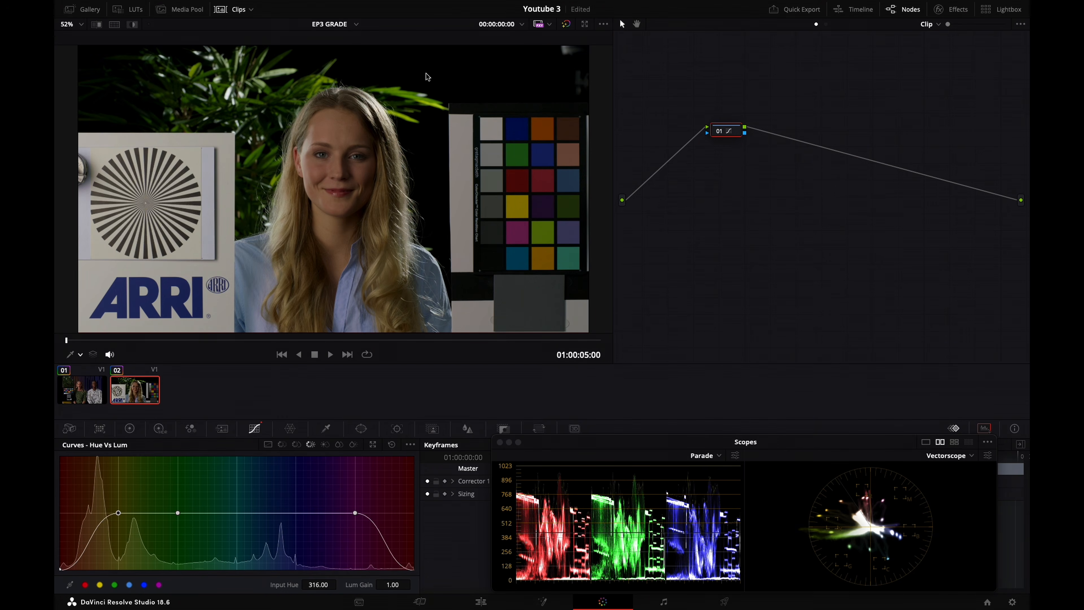
pyautogui.moveTo(519, 171); pyautogui.dragTo(530, 201)
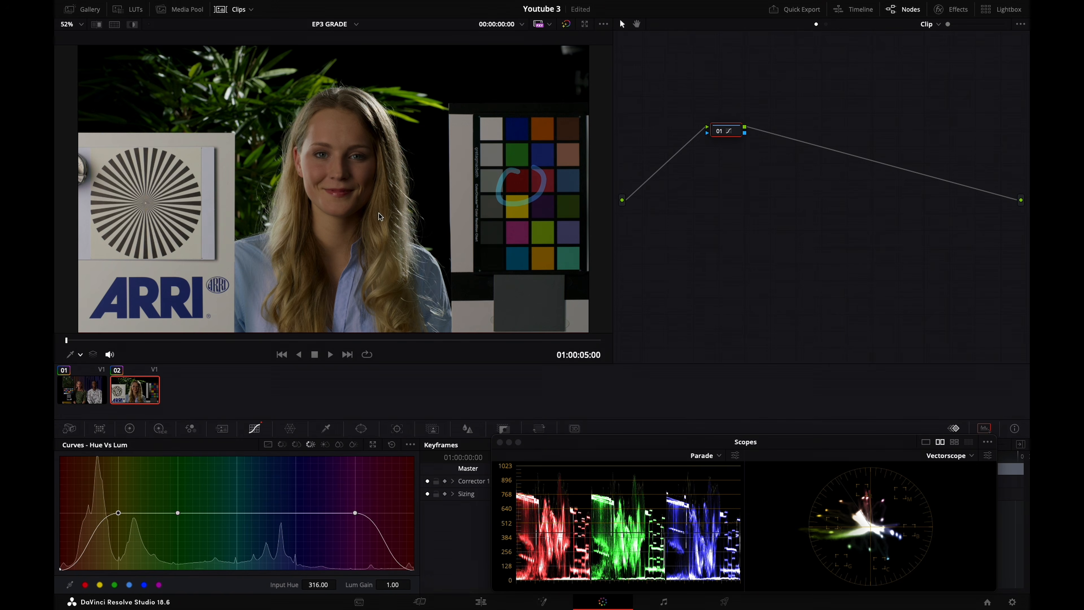
pyautogui.moveTo(317, 148); pyautogui.dragTo(374, 127)
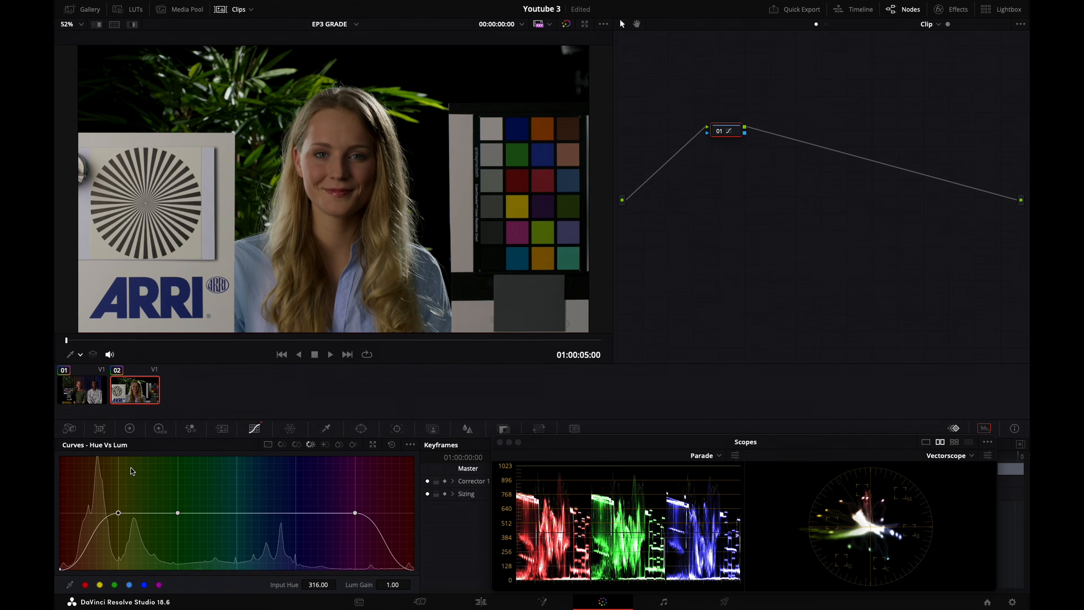
pyautogui.moveTo(110, 461); pyautogui.dragTo(143, 406)
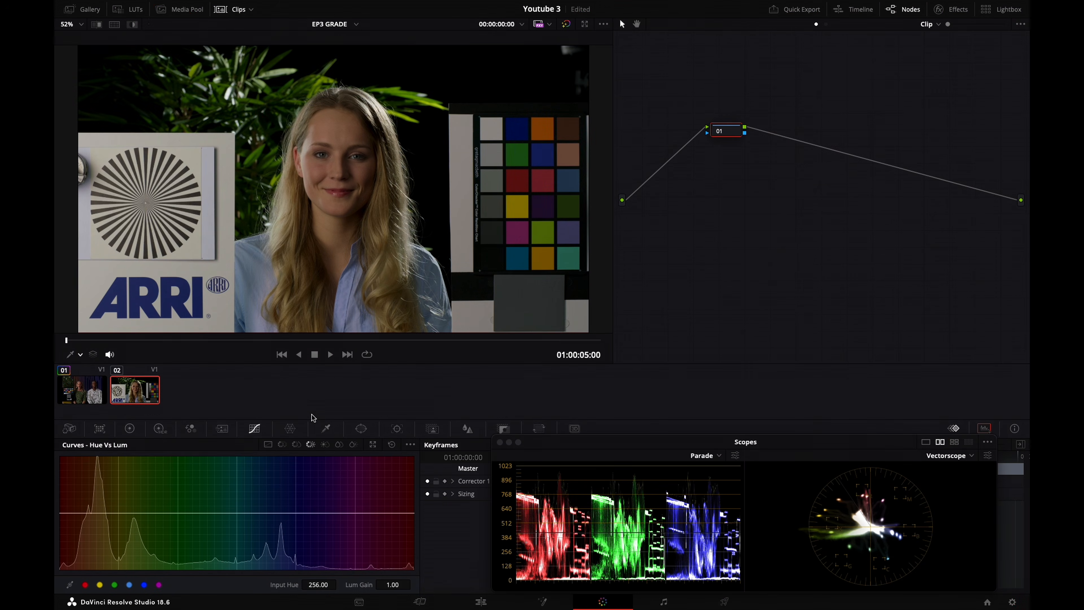
pyautogui.moveTo(296, 375); pyautogui.dragTo(299, 405)
pyautogui.moveTo(292, 402); pyautogui.dragTo(322, 400)
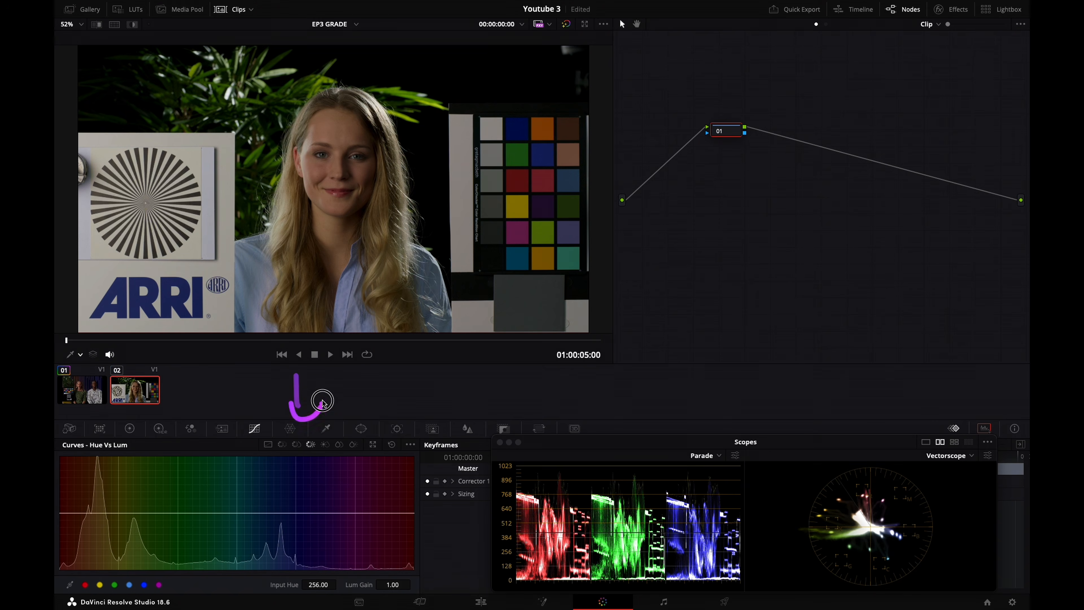
# - Set up the Color Warper's Hue-Saturation grid with a resolution of 16 by 16 in the HSP Log colour space
pyautogui.click(290, 429)
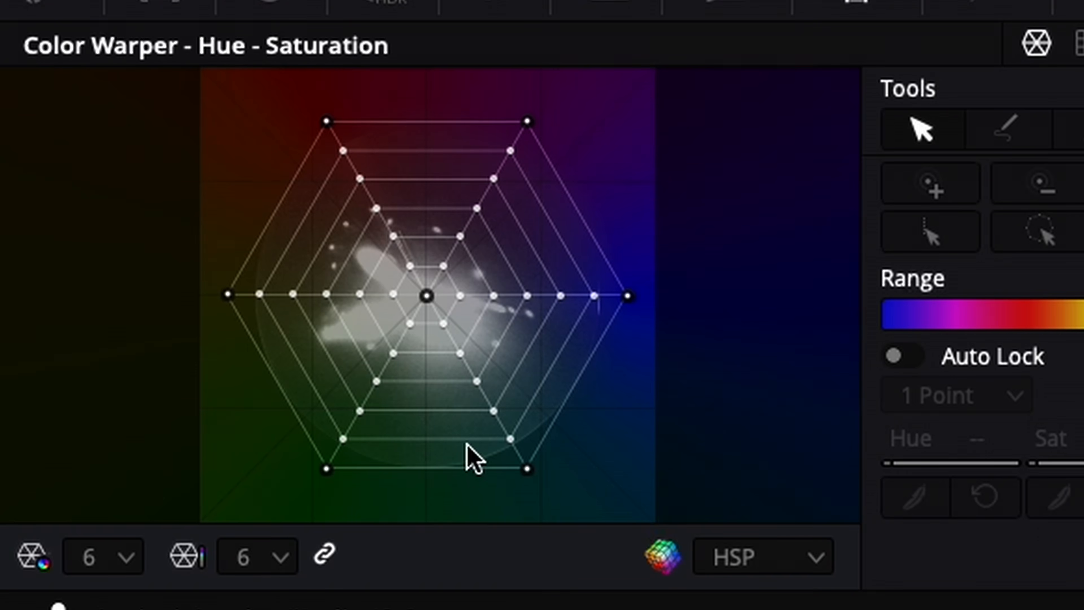
pyautogui.click(275, 557)
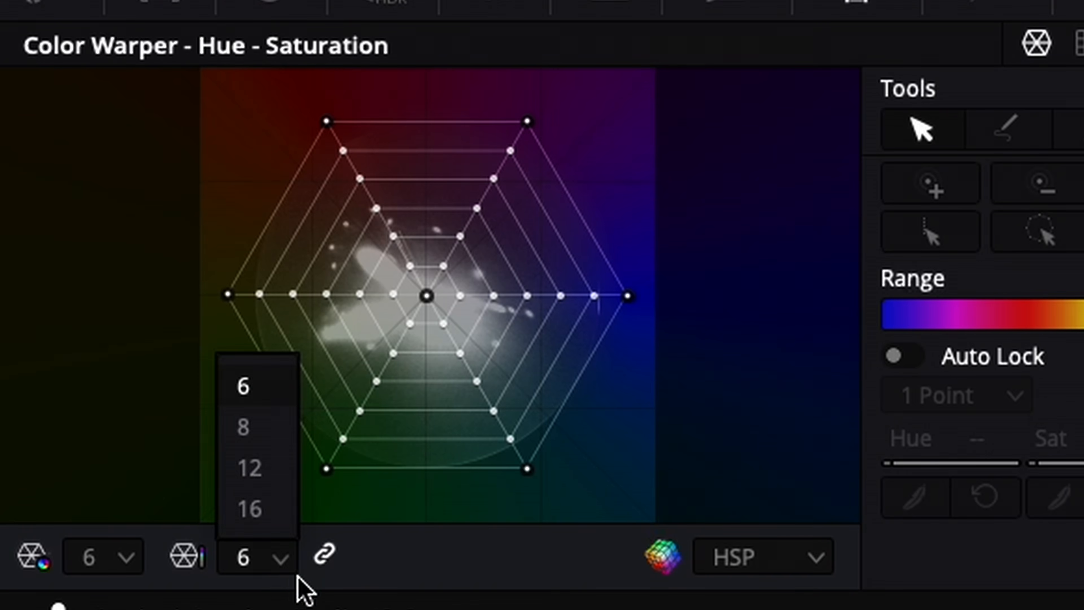
pyautogui.click(269, 516)
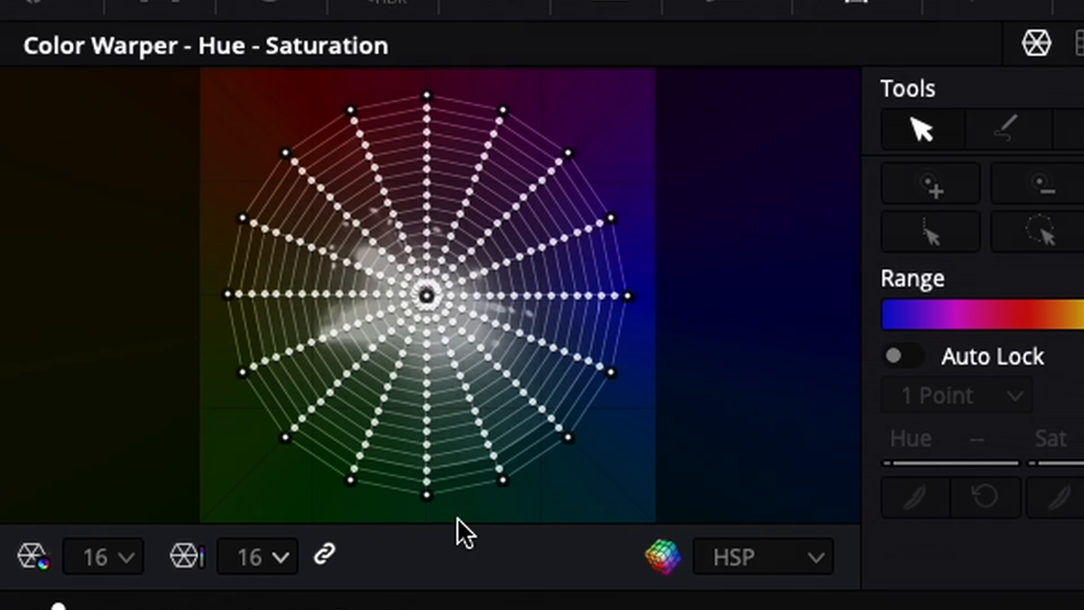
pyautogui.click(774, 559)
pyautogui.click(776, 513)
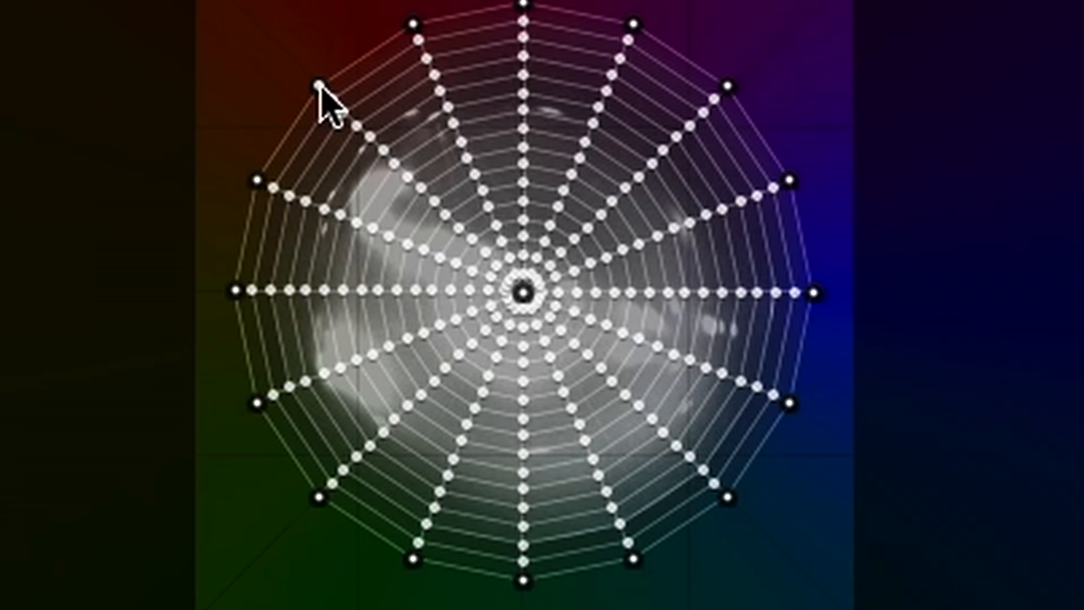
# - Select the entire orange-red hue spoke in the enlarged Color Warper and lower its luma to 0.31
pyautogui.click(135, 475)
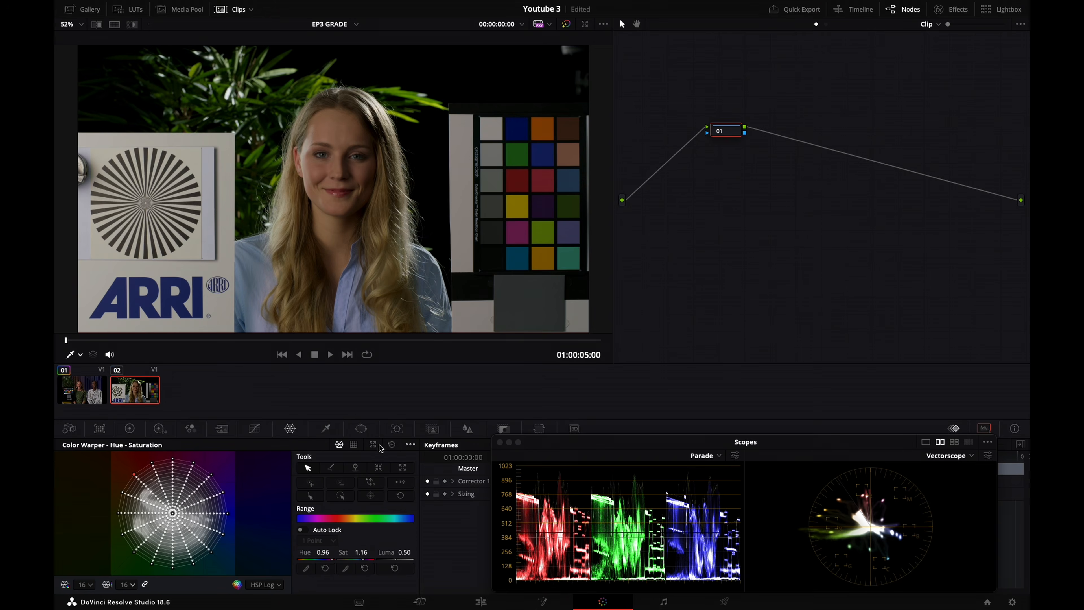
pyautogui.click(377, 445)
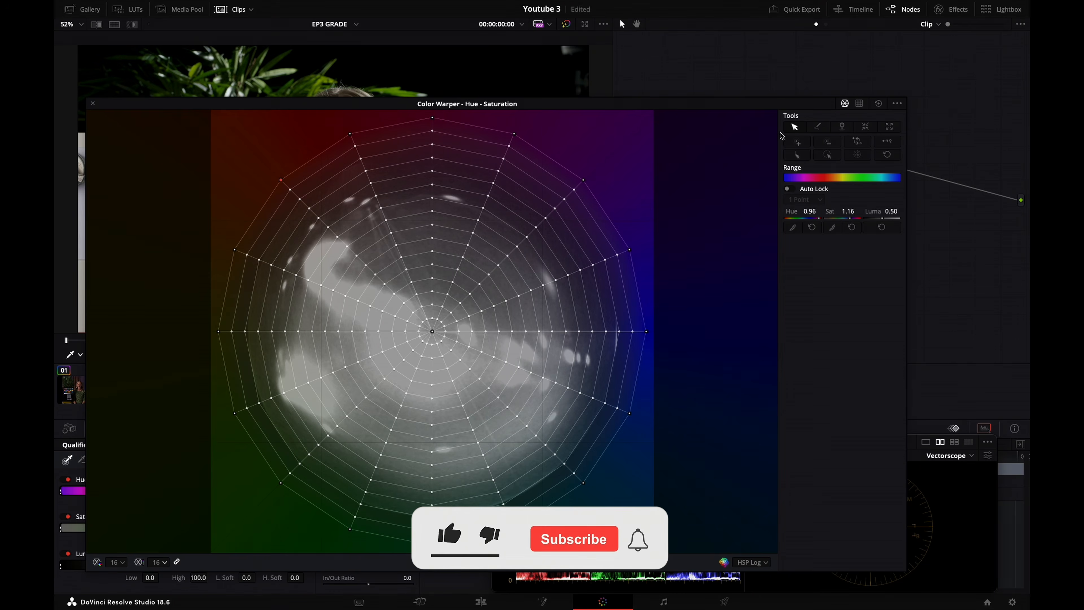
pyautogui.click(797, 156)
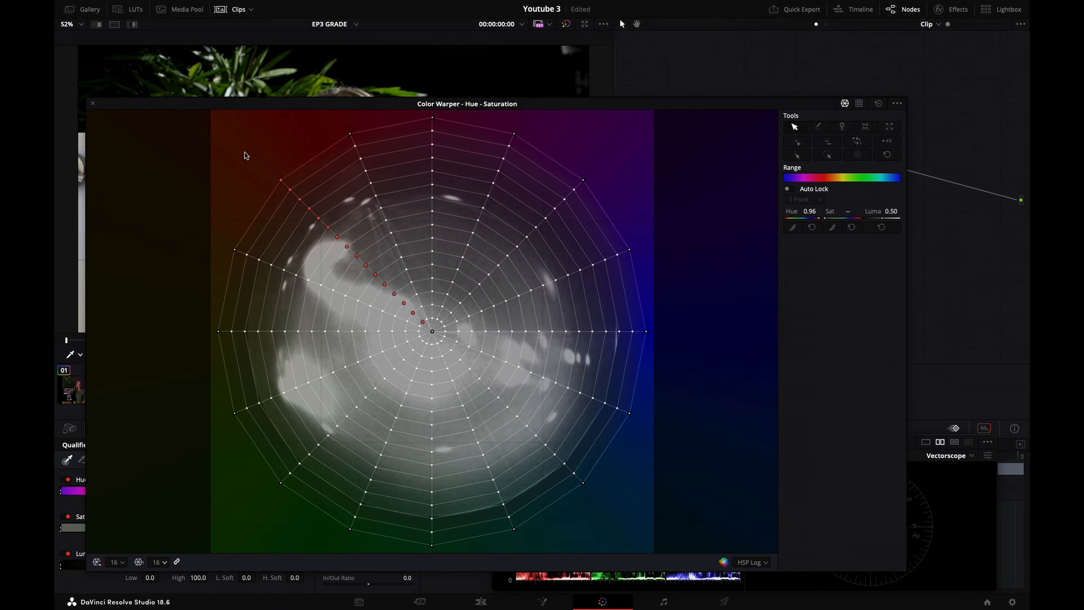
pyautogui.click(92, 104)
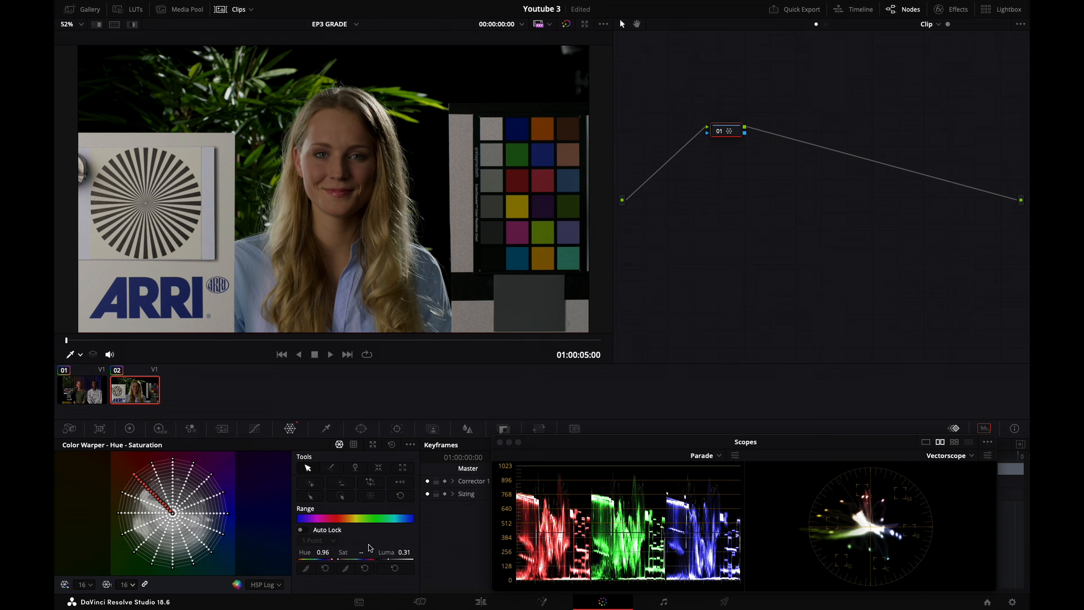
# - Inspect the woman's face and the grey strip beside the colour chart closely in the full-size viewer
pyautogui.hotkey('shift', 'f')
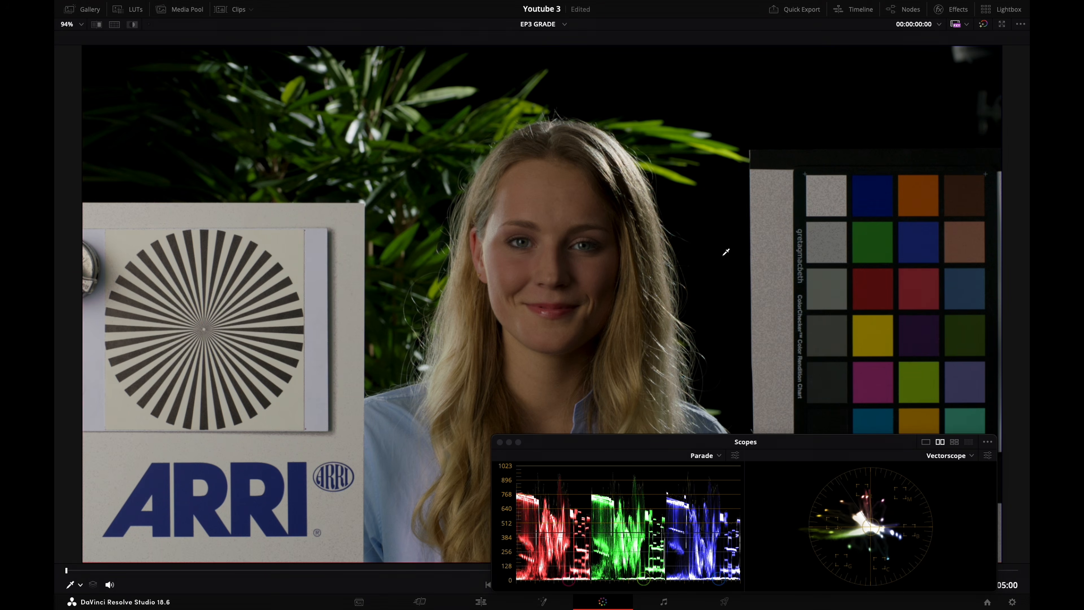
pyautogui.scroll(5, 734, 250)
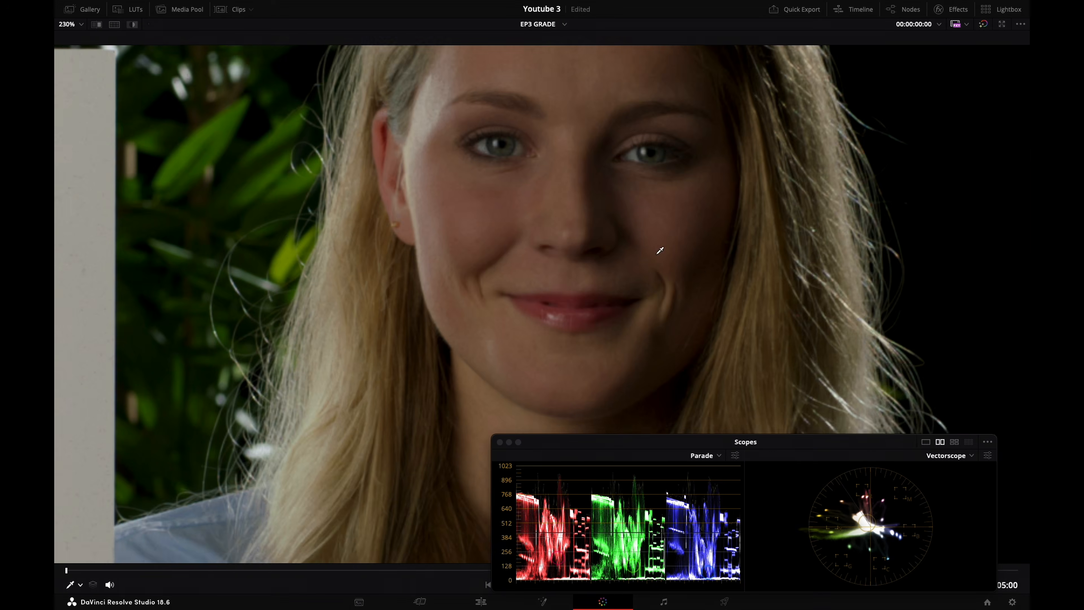
pyautogui.moveTo(660, 250); pyautogui.dragTo(256, 242)
pyautogui.moveTo(683, 167)
pyautogui.mouseDown()
pyautogui.moveTo(648, 288)
pyautogui.moveTo(582, 162)
pyautogui.mouseUp()
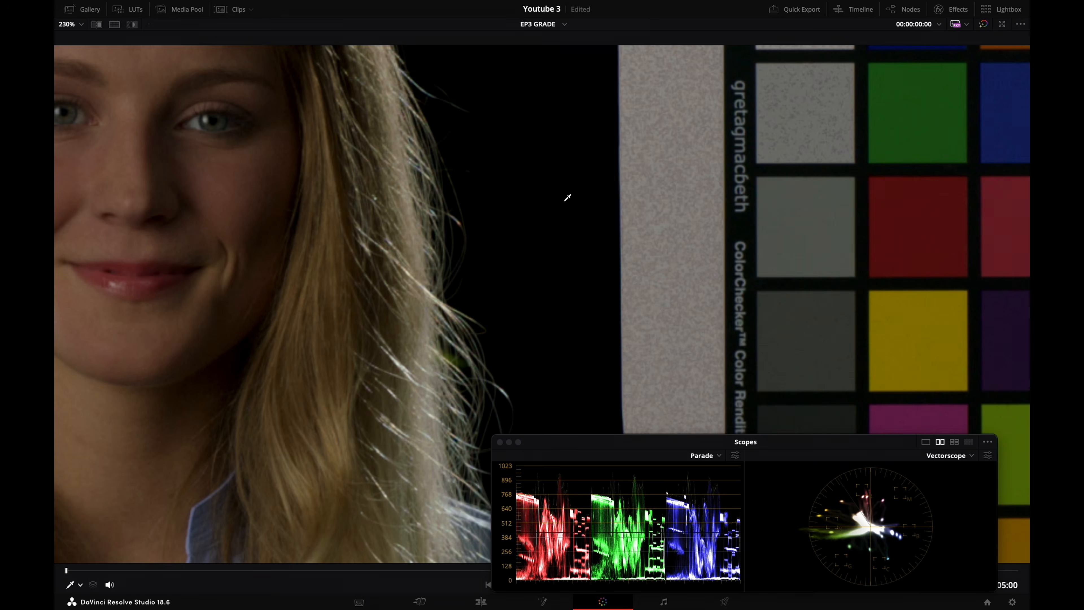
pyautogui.hotkey('shift', 'z')
pyautogui.hotkey('alt', 'f')
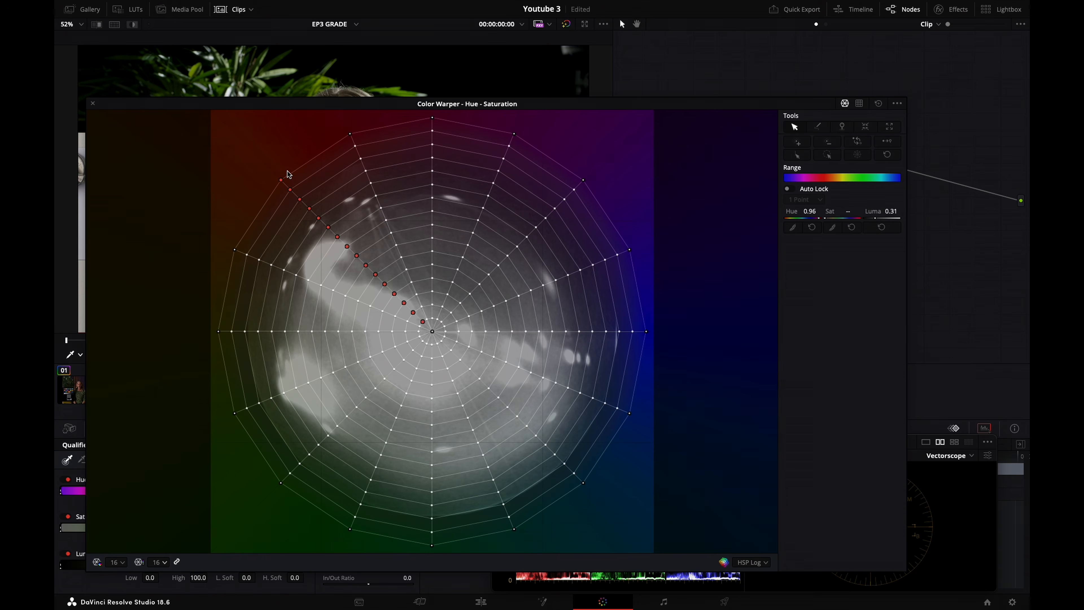
# - Pin the five low-saturation points nearest the centre on the orange-red hue spoke of the Color Warper
pyautogui.click(373, 444)
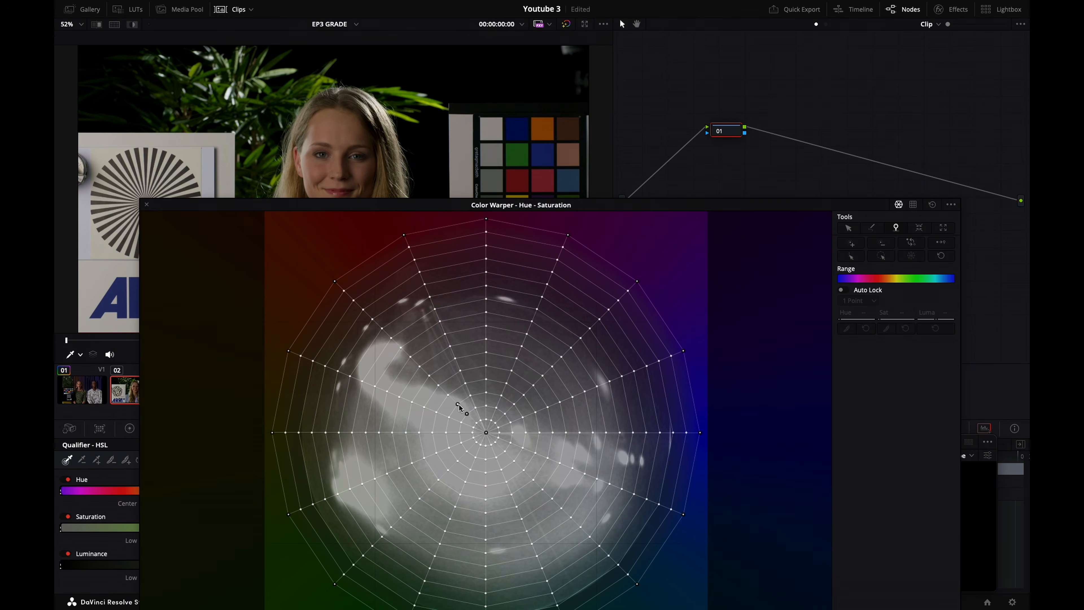
pyautogui.click(438, 385)
pyautogui.click(428, 375)
# - Select the unpinned outer points of the orange-red spoke, lower their luma to 0.31 and close the enlarged Color Warper
pyautogui.click(849, 227)
pyautogui.moveTo(326, 266); pyautogui.dragTo(412, 360)
pyautogui.keyDown('shift'); pyautogui.click(420, 366); pyautogui.keyUp('shift')
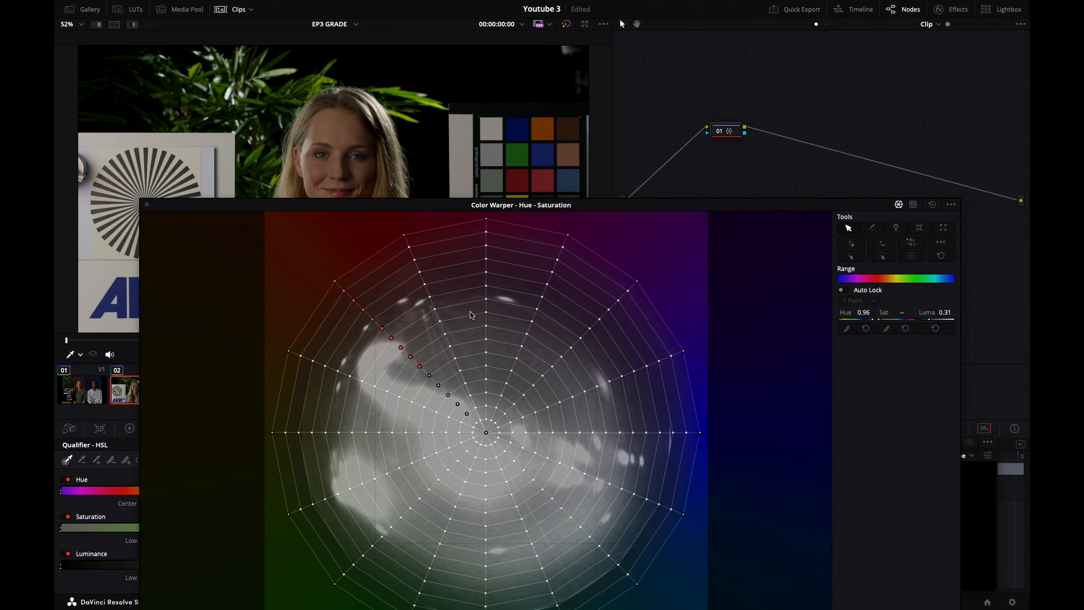
pyautogui.moveTo(532, 208); pyautogui.dragTo(501, 178)
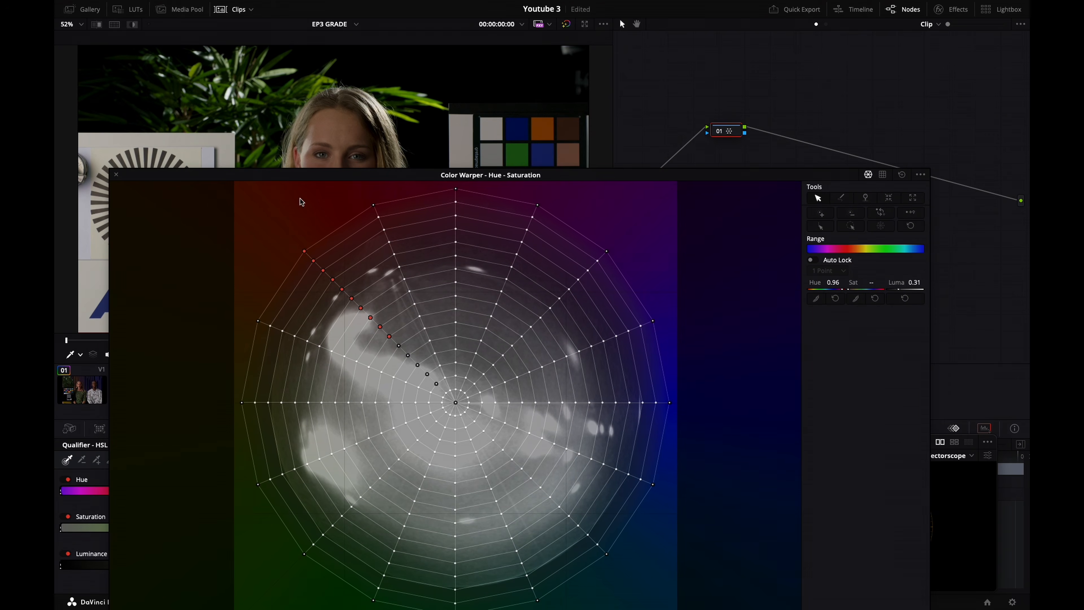
pyautogui.click(115, 175)
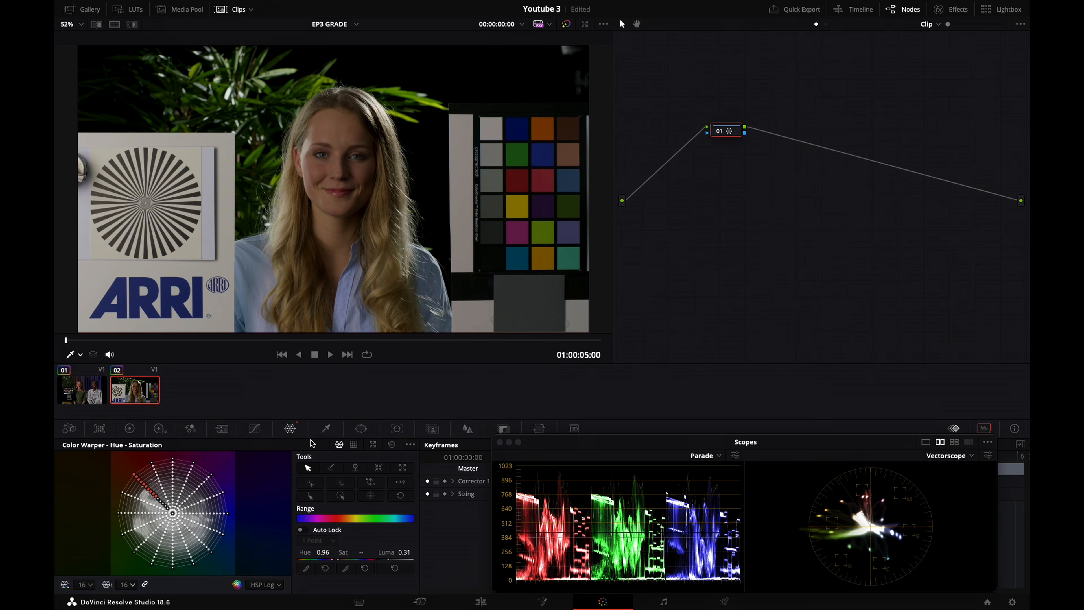
# - Reset the node's grade and switch the Color Warper to its Chroma-Luma grids in the HSP Log colour space
pyautogui.hotkey('shift', 'Home')
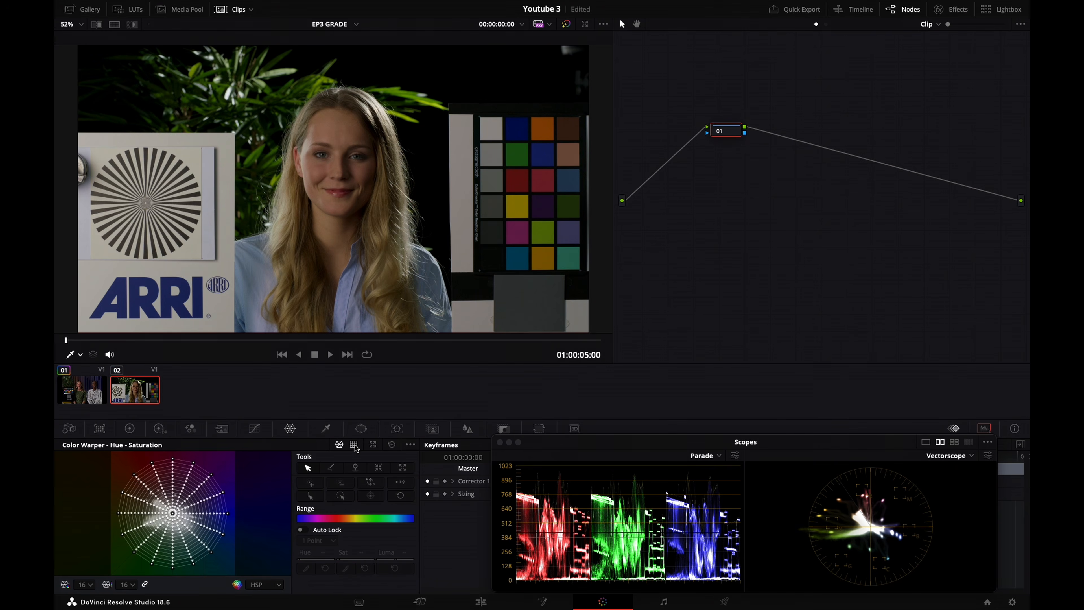
pyautogui.click(354, 445)
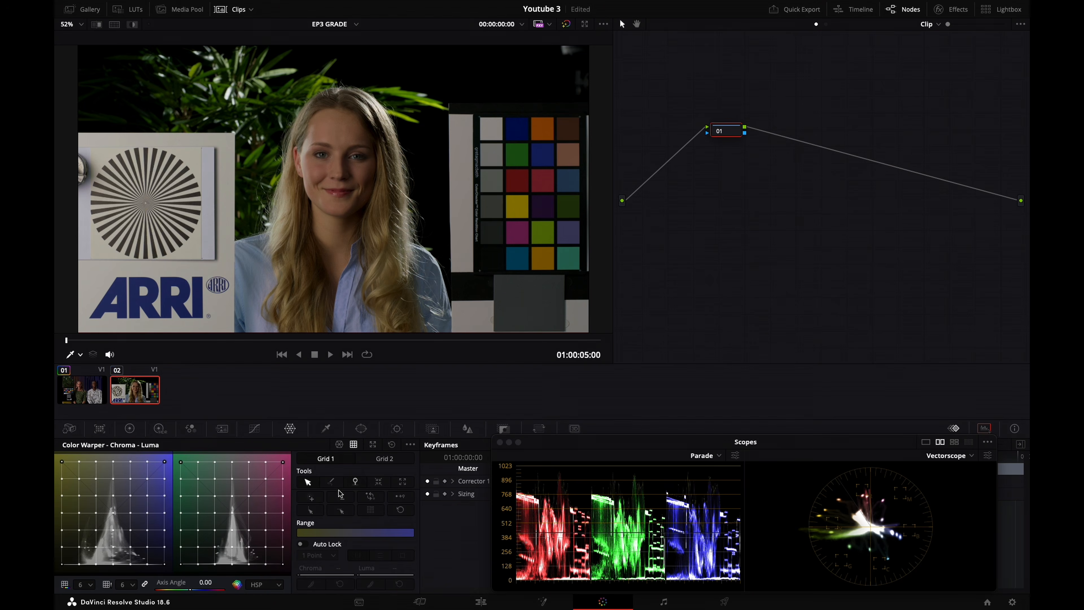
pyautogui.click(264, 585)
pyautogui.click(278, 572)
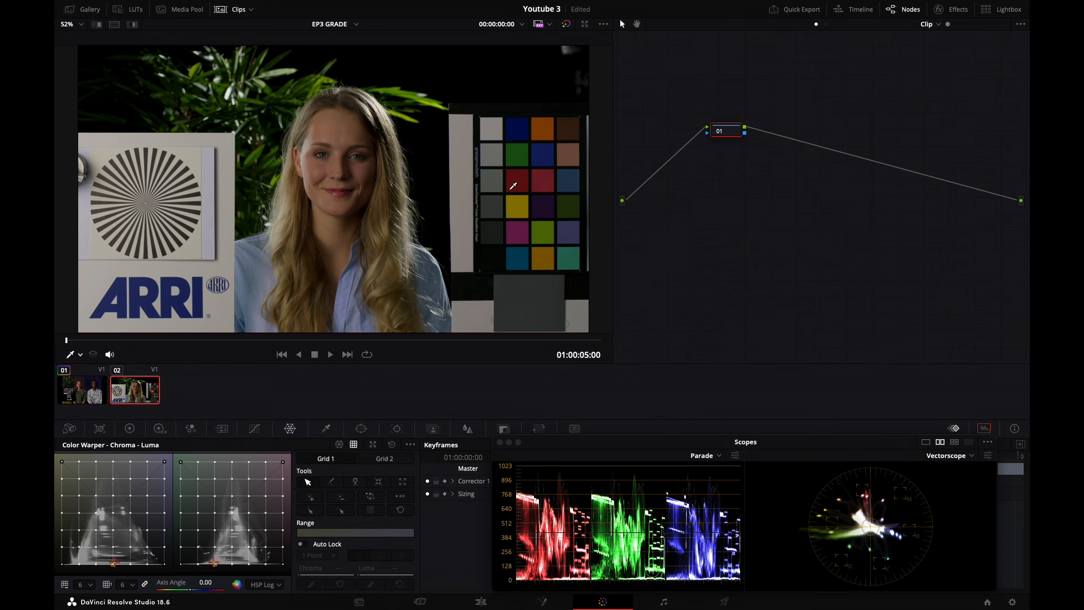
# - On Grid 2, pull the upper reddish point to chroma 0.33, luma 0.80, and raise the top-centre neutral point to chroma 0.01, luma 0.98
pyautogui.click(518, 181)
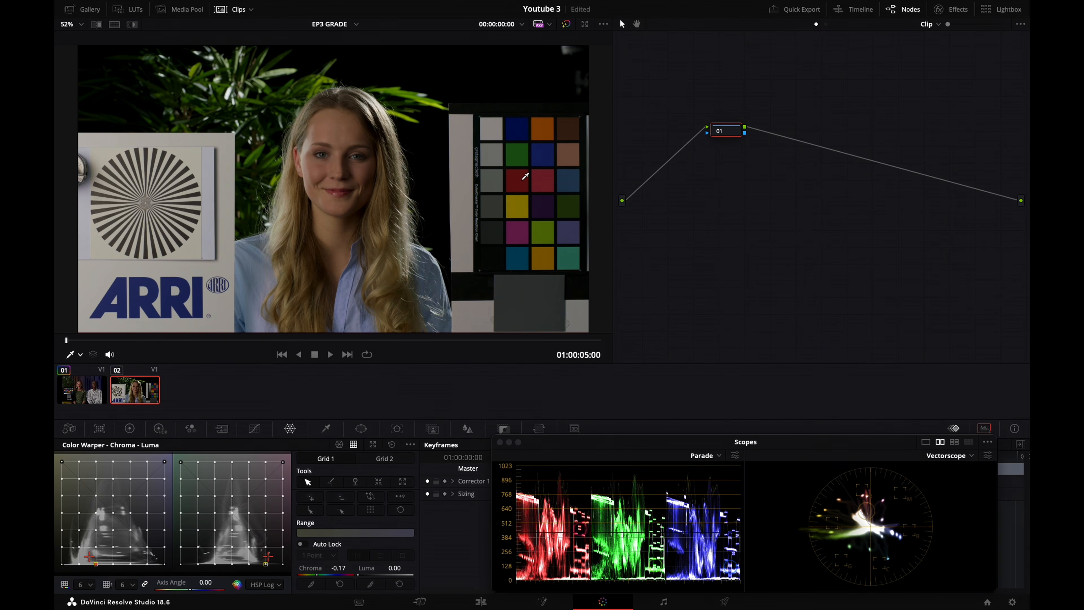
pyautogui.click(266, 462)
pyautogui.moveTo(394, 568); pyautogui.dragTo(95, 531)
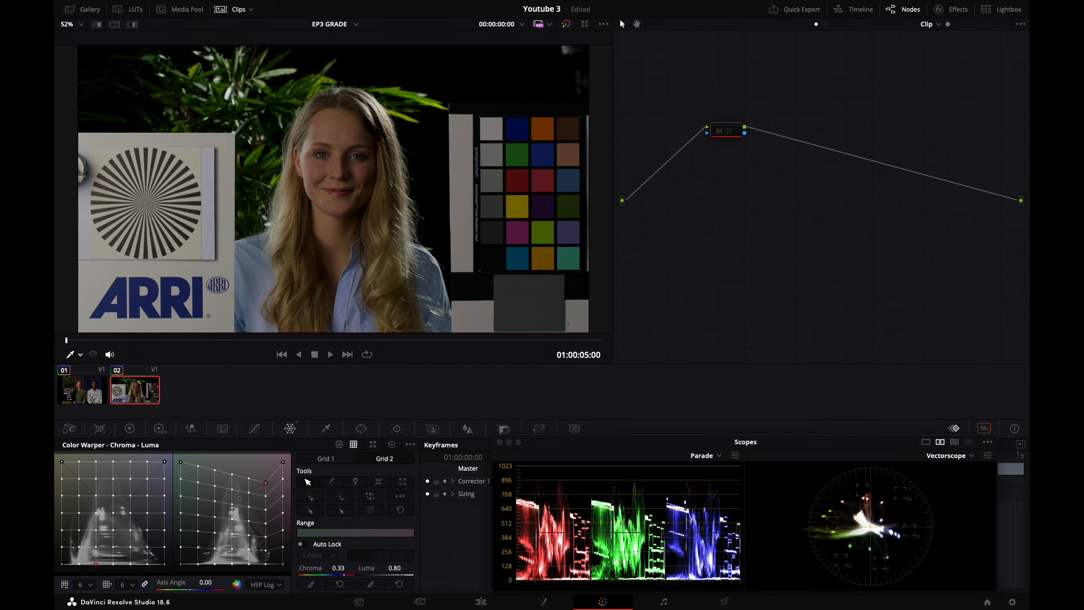
pyautogui.hotkey('ctrl', 'd')
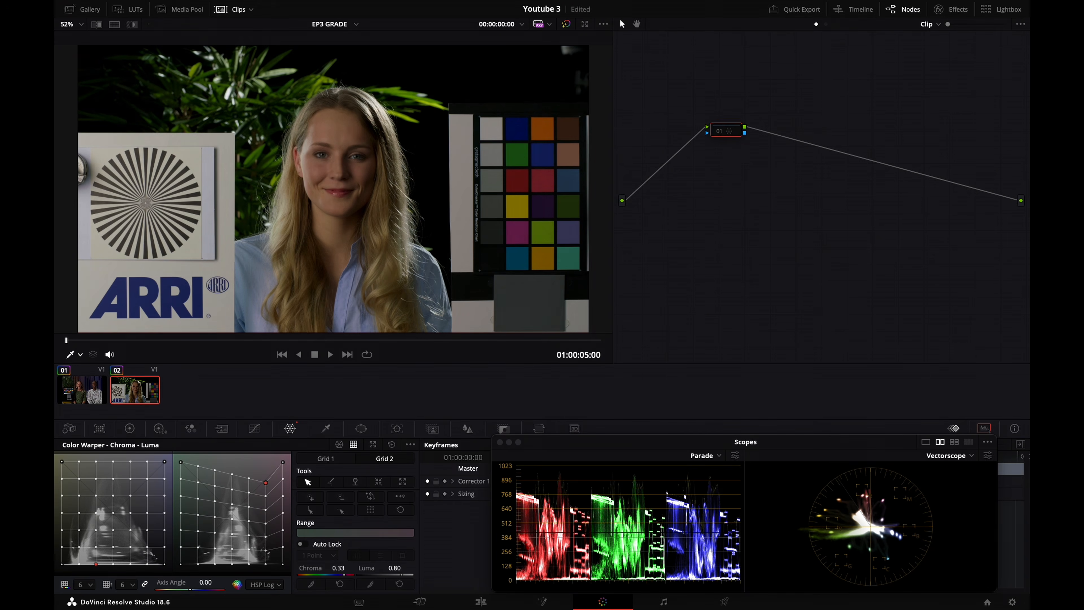
pyautogui.hotkey('ctrl', 'd')
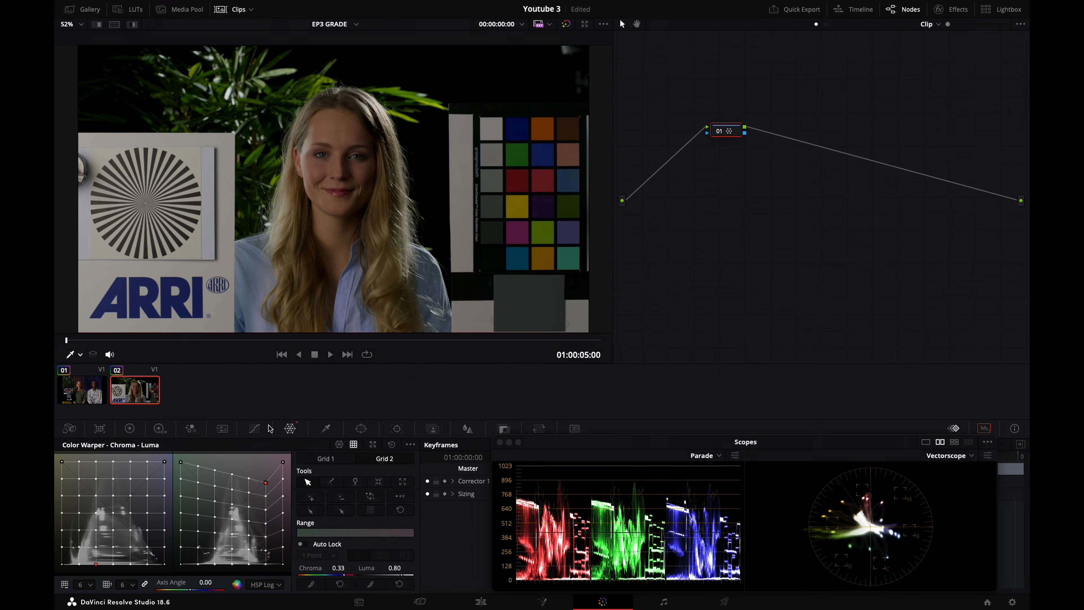
pyautogui.moveTo(234, 475); pyautogui.dragTo(233, 467)
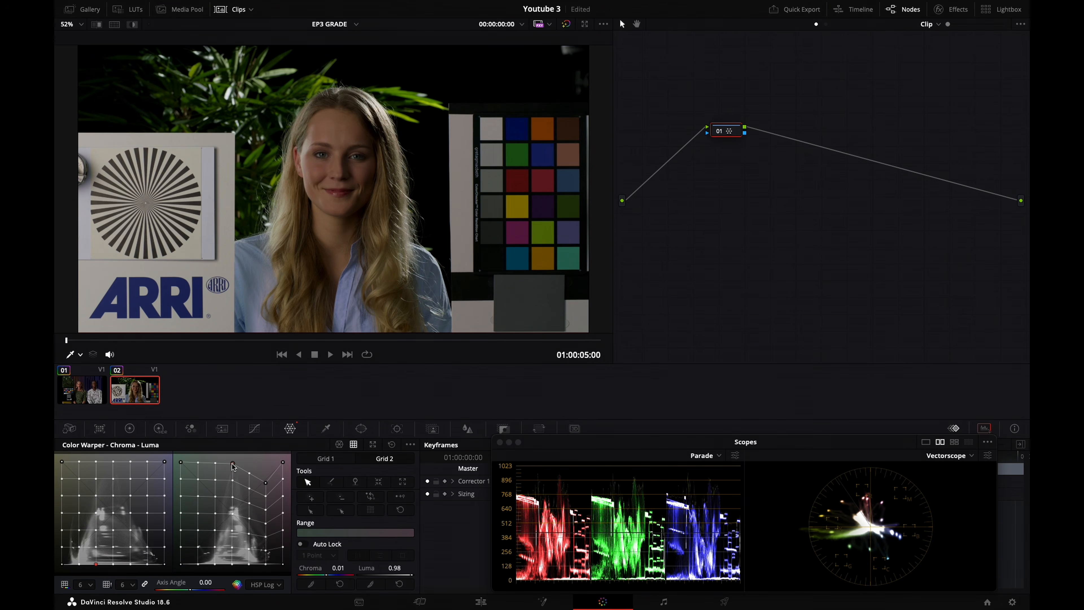
pyautogui.click(233, 462)
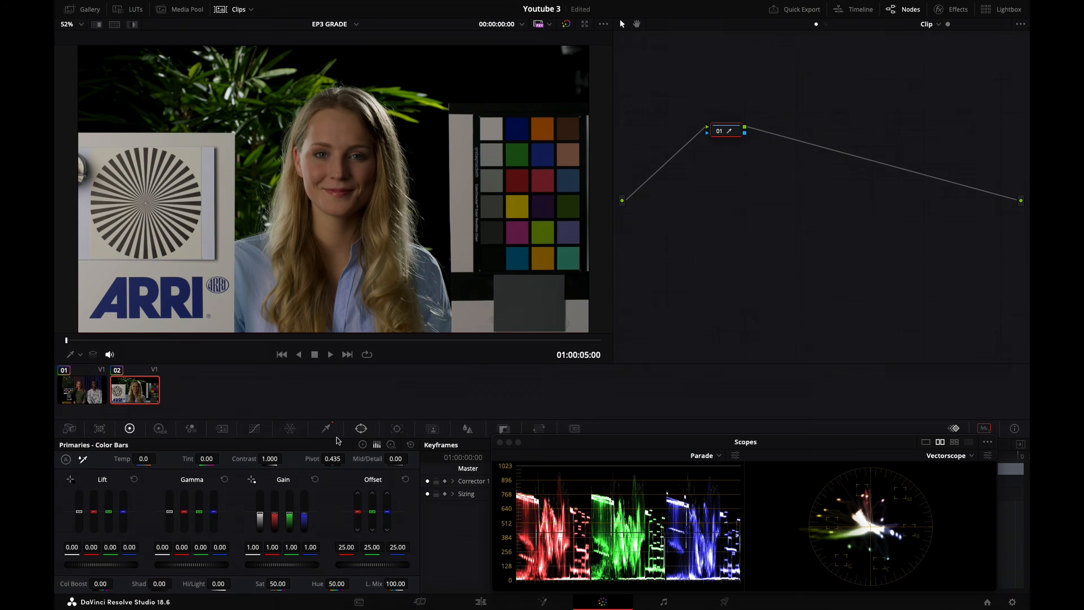
# - Undo the key in node 01's HSL qualifier and apply the Six Vector - Red preset
pyautogui.click(325, 428)
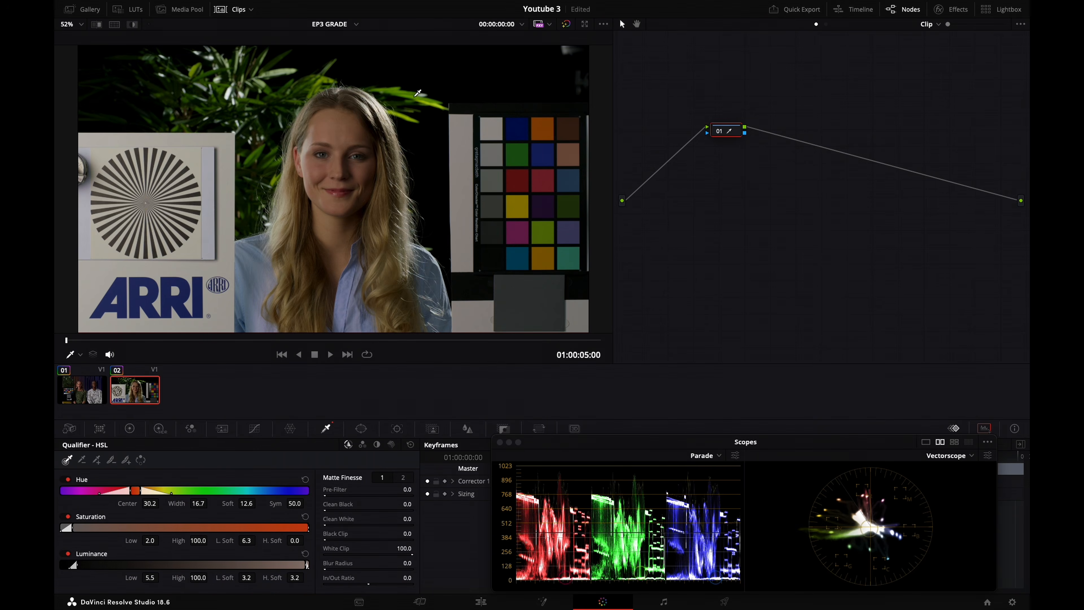
pyautogui.moveTo(498, 15)
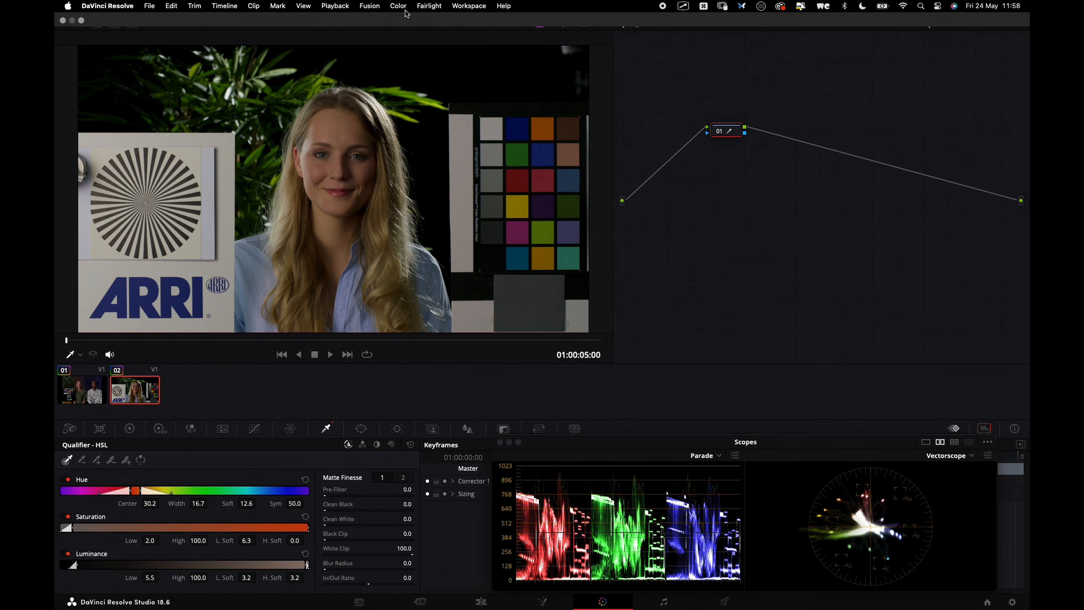
pyautogui.press('super+z')
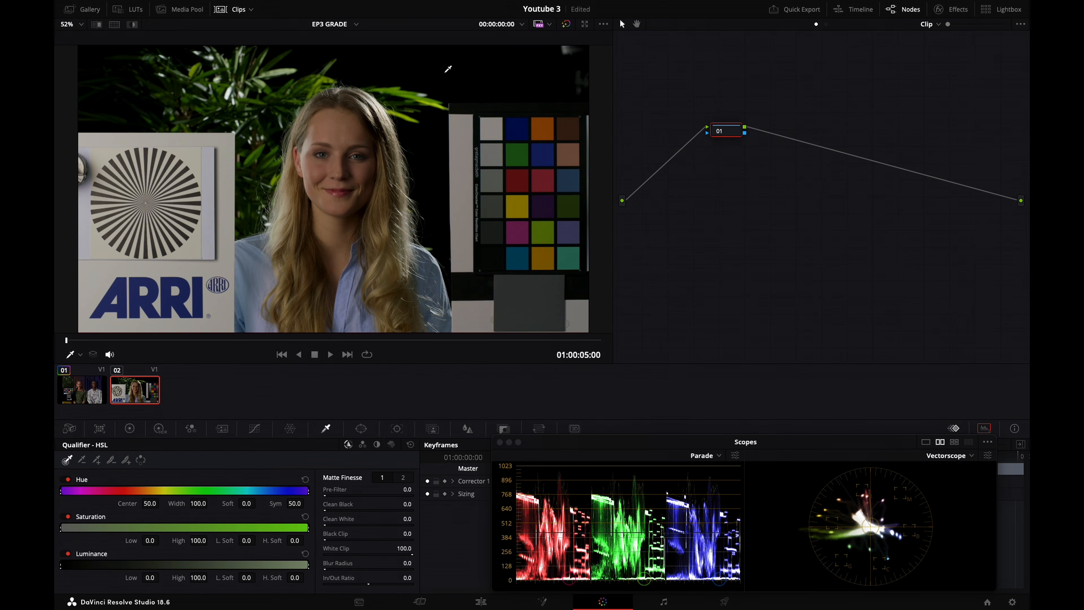
pyautogui.moveTo(446, 2)
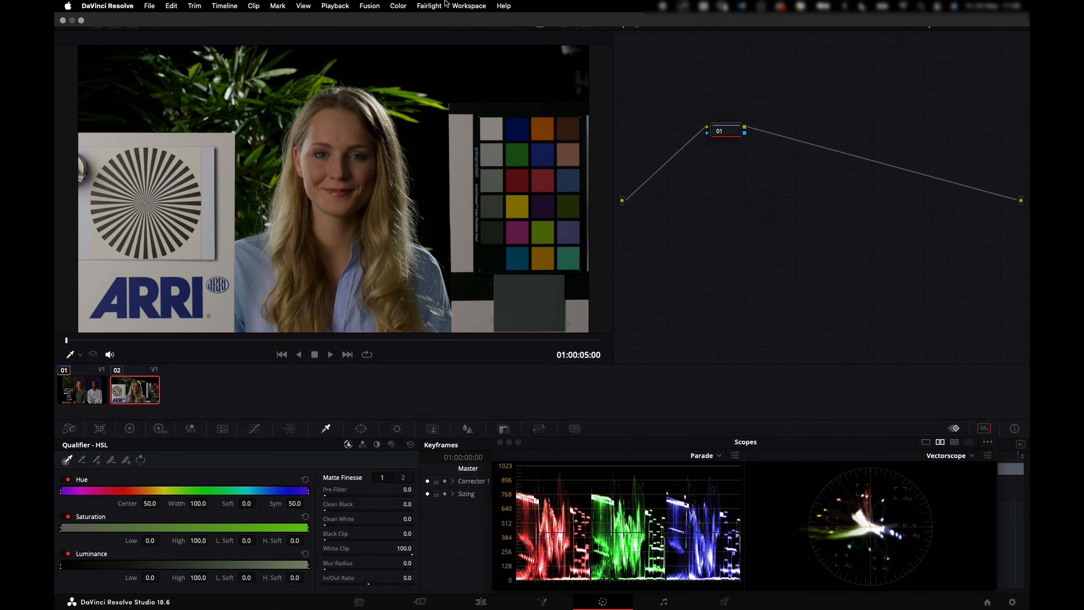
pyautogui.click(405, 4)
pyautogui.moveTo(461, 169)
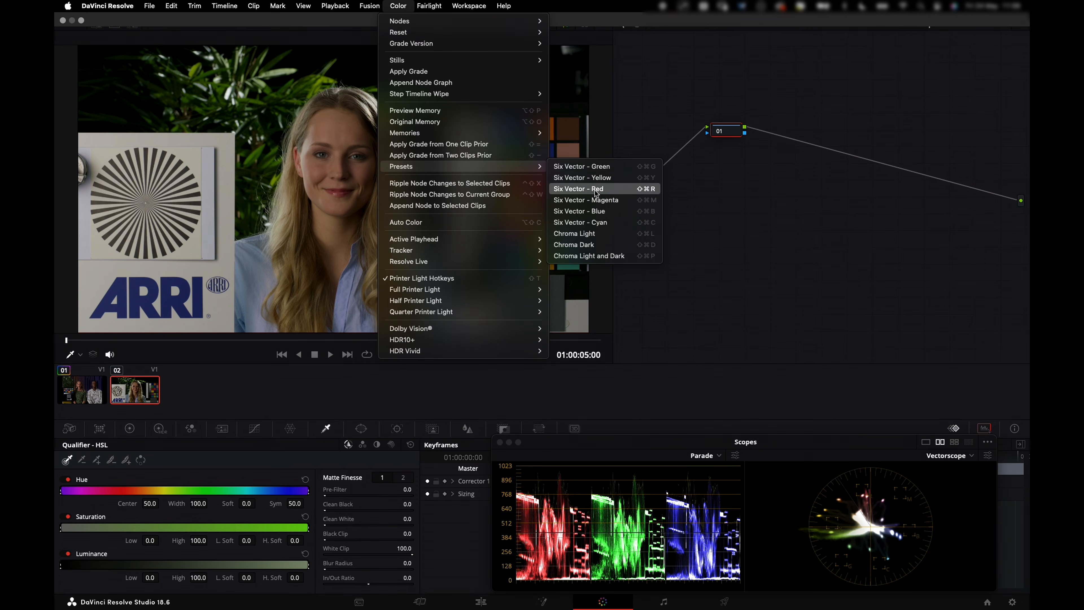
pyautogui.click(606, 190)
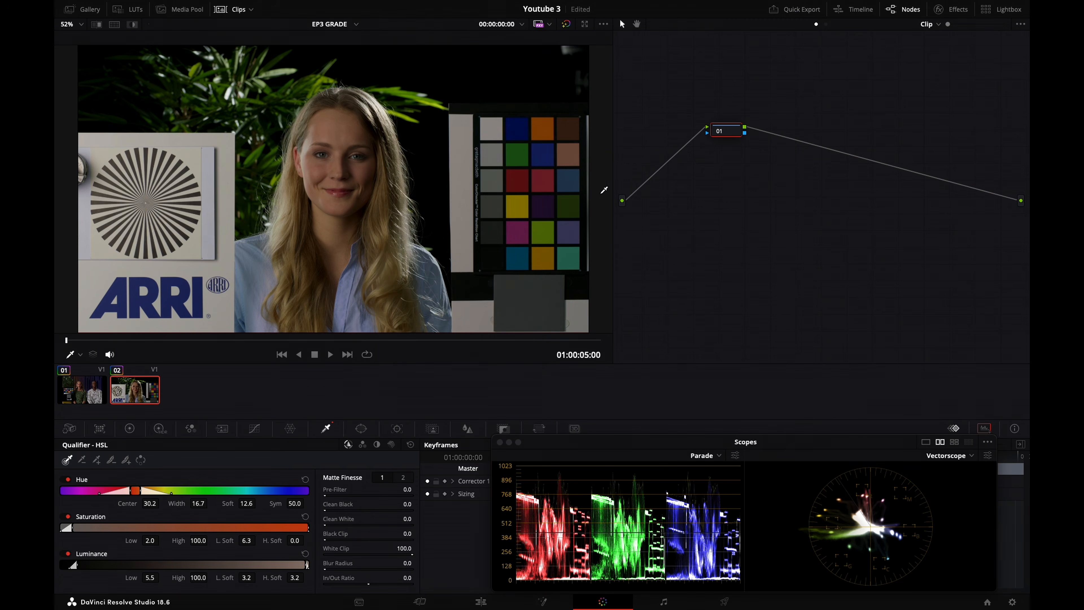
# - Turn off the matte highlight and restrict node 01's HSL qualifier to hue by disabling its saturation and luminance ranges
pyautogui.hotkey('shift', 'h')
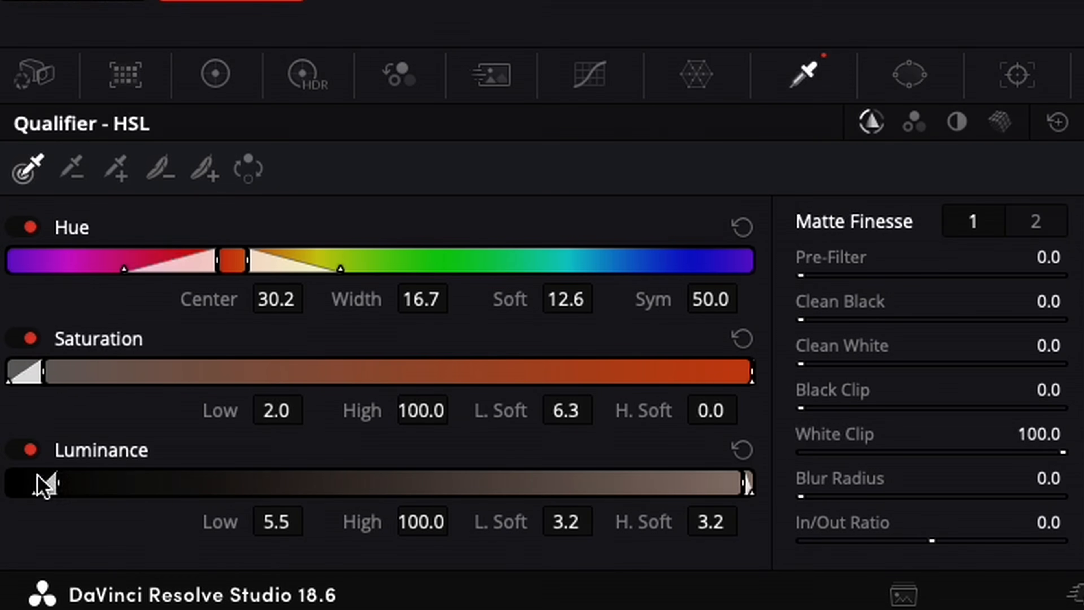
pyautogui.click(30, 339)
pyautogui.click(31, 449)
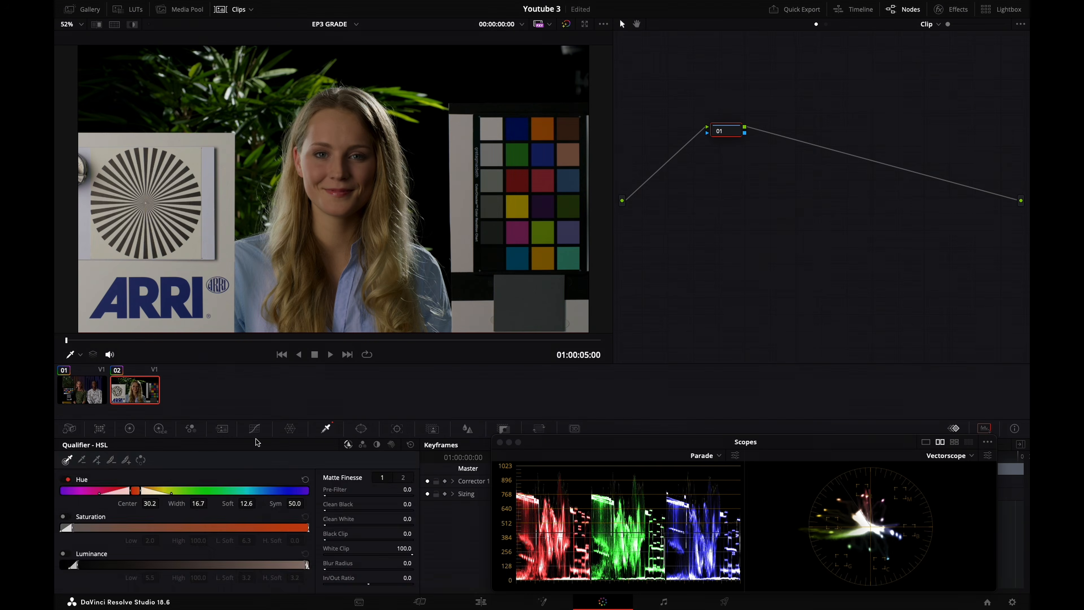
# - On the Sat Vs Lum curve, anchor the low-saturation end with a point and pull a second point down near saturation 0.17
pyautogui.click(255, 429)
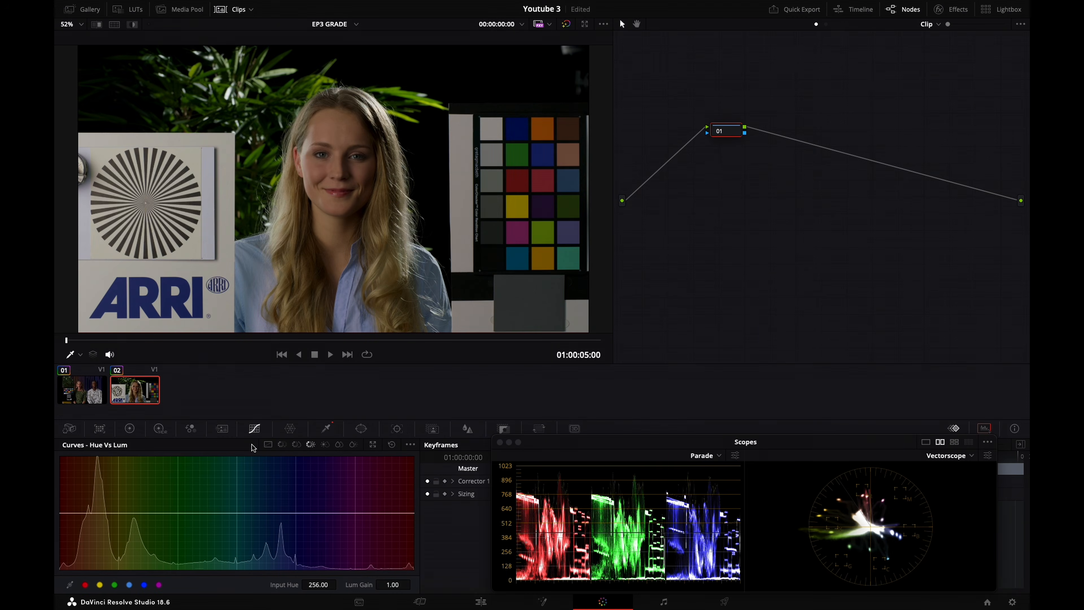
pyautogui.click(354, 445)
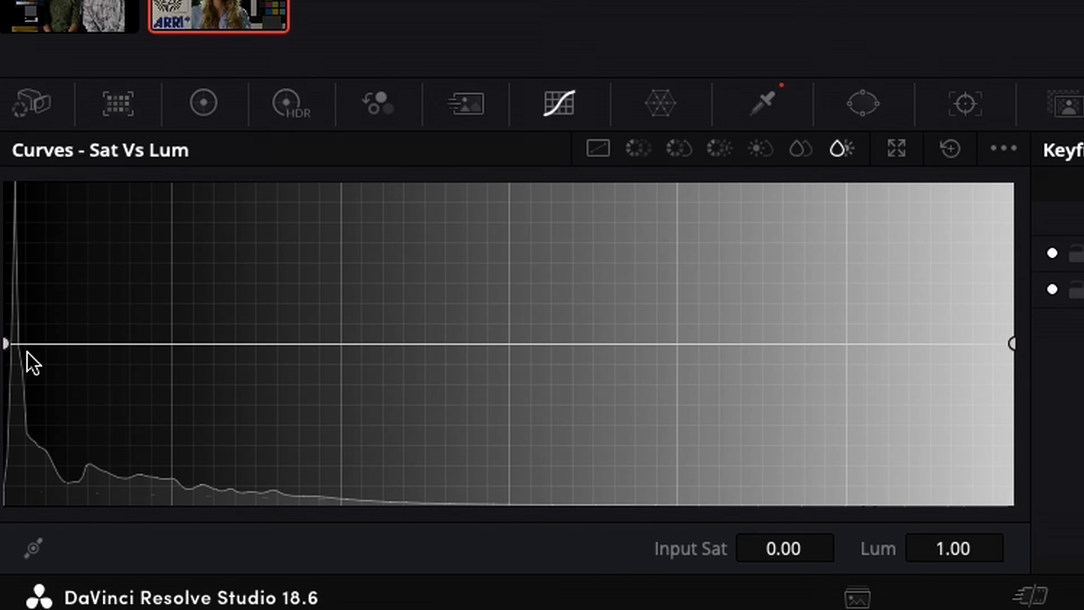
pyautogui.moveTo(22, 290); pyautogui.dragTo(30, 388)
pyautogui.moveTo(1002, 306)
pyautogui.mouseDown()
pyautogui.moveTo(995, 376)
pyautogui.moveTo(1016, 399)
pyautogui.mouseUp()
pyautogui.moveTo(463, 469)
pyautogui.mouseDown()
pyautogui.moveTo(467, 460)
pyautogui.moveTo(123, 252)
pyautogui.moveTo(2, 363)
pyautogui.moveTo(467, 525)
pyautogui.moveTo(333, 354)
pyautogui.mouseUp()
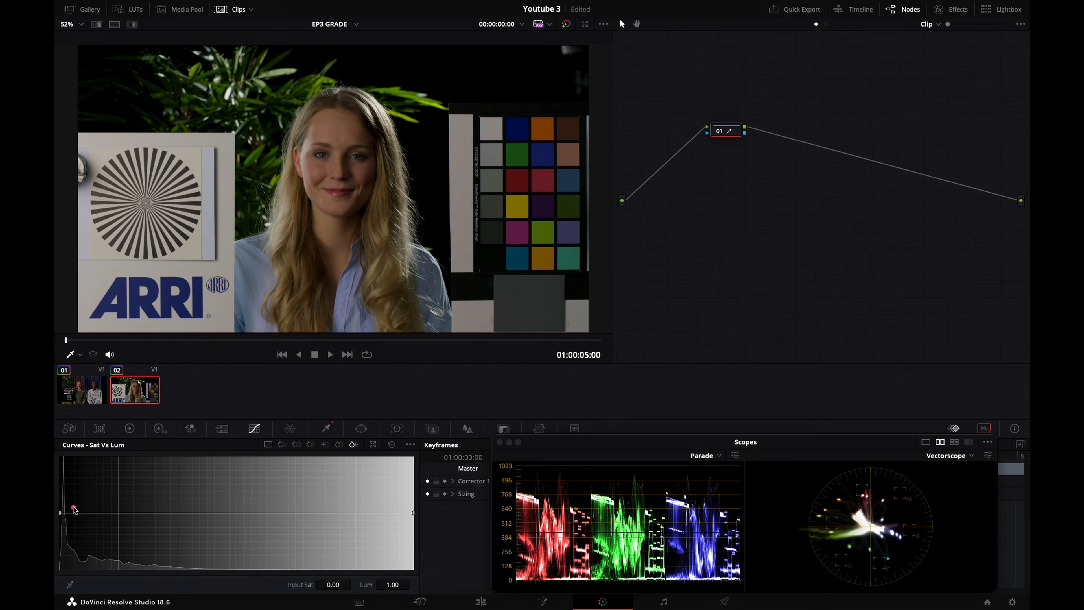
pyautogui.moveTo(72, 506)
pyautogui.mouseDown()
pyautogui.moveTo(58, 510)
pyautogui.moveTo(75, 501)
pyautogui.mouseUp()
pyautogui.moveTo(170, 502)
pyautogui.mouseDown()
pyautogui.moveTo(158, 498)
pyautogui.moveTo(241, 526)
pyautogui.moveTo(148, 493)
pyautogui.mouseUp()
pyautogui.moveTo(82, 513); pyautogui.dragTo(76, 513)
pyautogui.moveTo(190, 513); pyautogui.dragTo(176, 560)
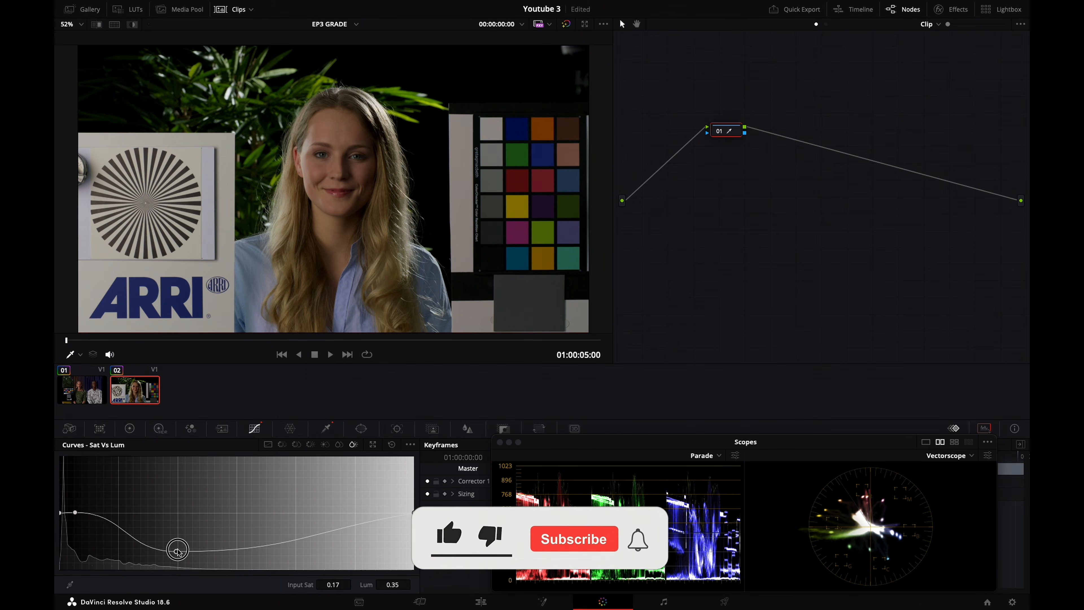
# - Set the curve's anchor point to about saturation 0.02, luminance 0.99 and the second point to 0.13, 0.49, and lower the high-saturation endpoint
pyautogui.moveTo(76, 512); pyautogui.dragTo(75, 516)
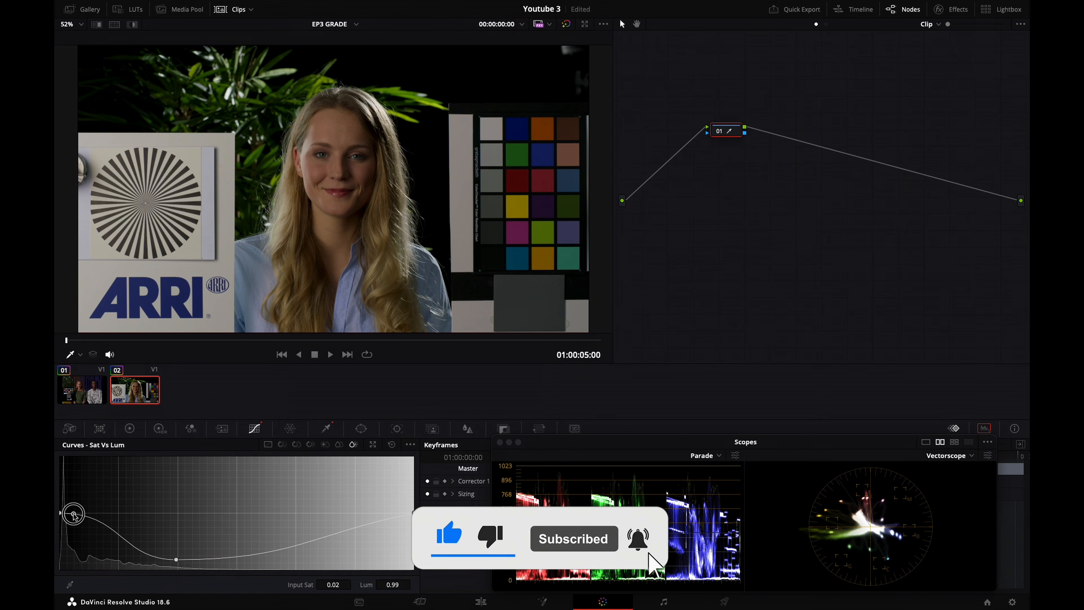
pyautogui.moveTo(176, 560); pyautogui.dragTo(158, 546)
pyautogui.moveTo(411, 555); pyautogui.dragTo(395, 572)
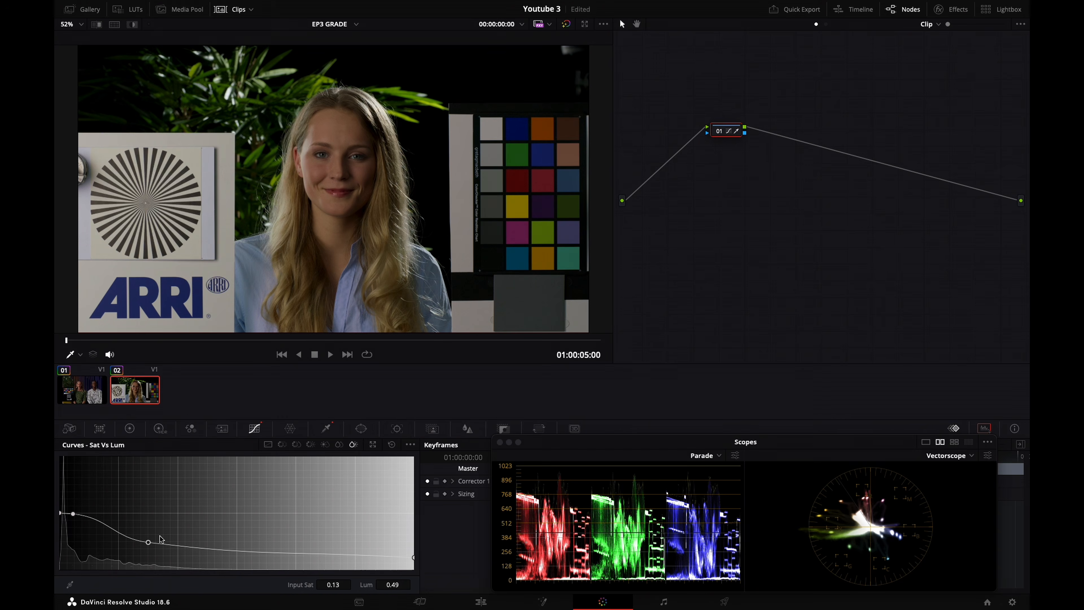
# - Toggle node 01 to compare the image with and without the Sat Vs Lum adjustment, and examine the curve's falloff
pyautogui.hotkey('ctrl', 'd')
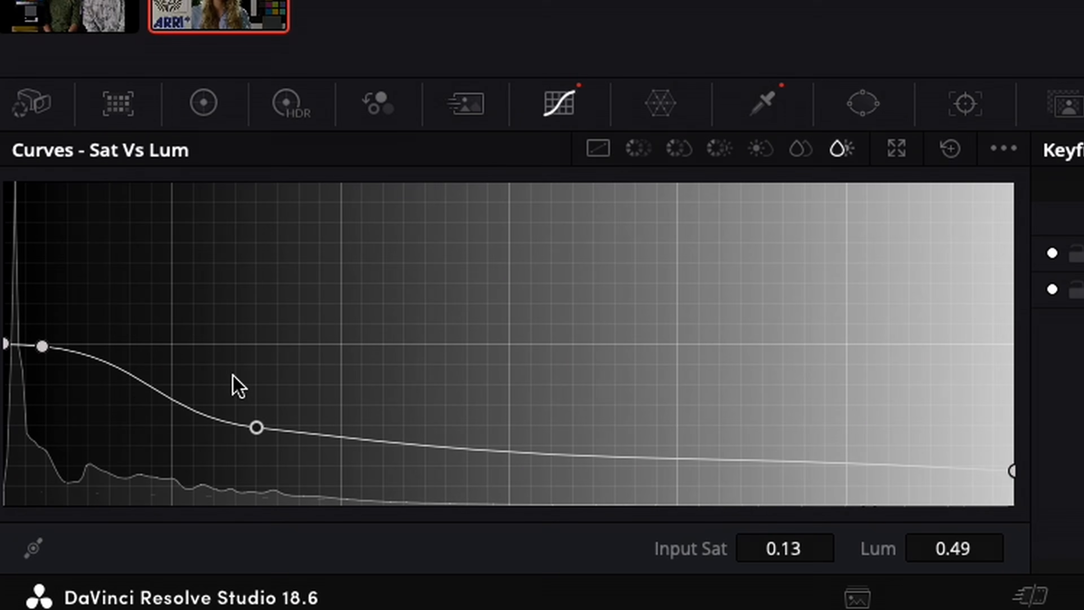
pyautogui.moveTo(47, 329)
pyautogui.mouseDown()
pyautogui.moveTo(135, 335)
pyautogui.moveTo(284, 411)
pyautogui.moveTo(405, 438)
pyautogui.mouseUp()
pyautogui.moveTo(395, 408)
pyautogui.mouseDown()
pyautogui.moveTo(449, 460)
pyautogui.moveTo(409, 463)
pyautogui.mouseUp()
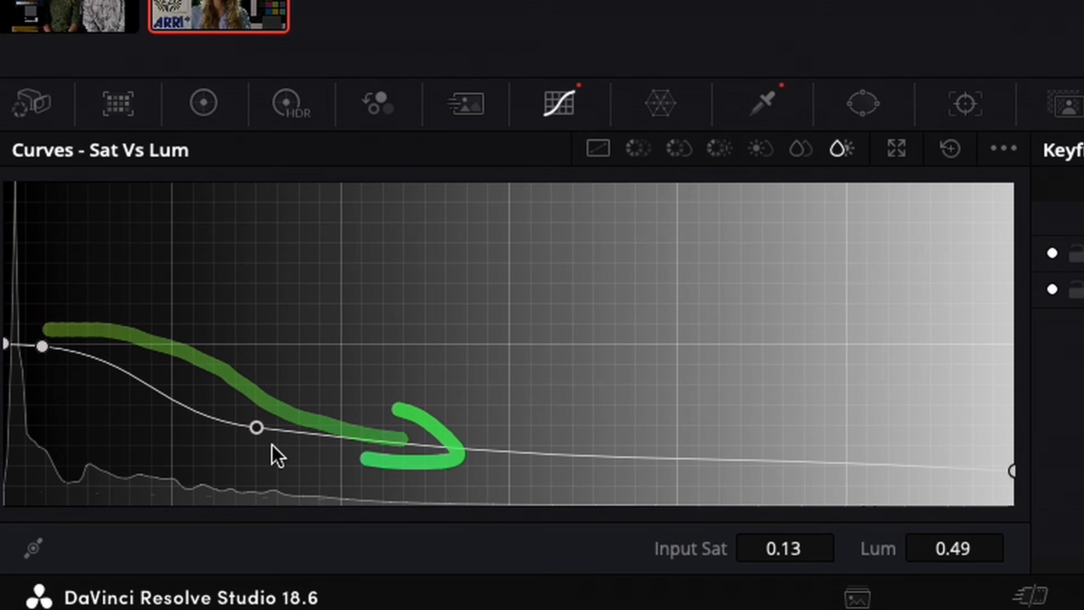
pyautogui.moveTo(264, 304)
pyautogui.mouseDown()
pyautogui.moveTo(281, 450)
pyautogui.moveTo(316, 376)
pyautogui.mouseUp()
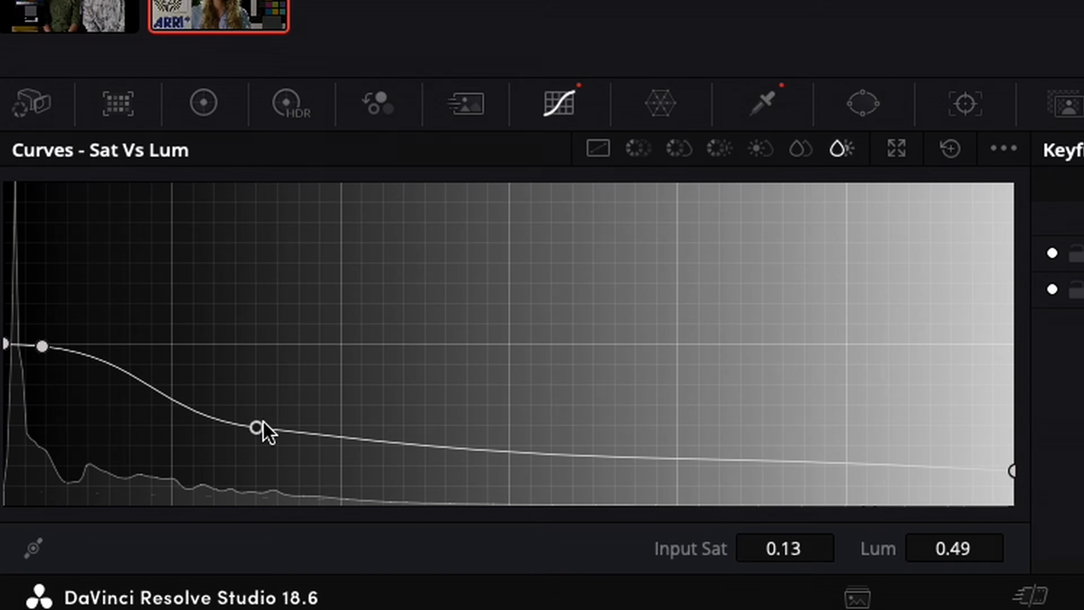
# - Steepen the Sat Vs Lum falloff by shifting the anchor point towards higher saturation and adding a middle point at saturation 0.08, luminance 0.66
pyautogui.moveTo(257, 426); pyautogui.dragTo(303, 416)
pyautogui.moveTo(165, 539); pyautogui.dragTo(119, 533)
pyautogui.click(115, 532)
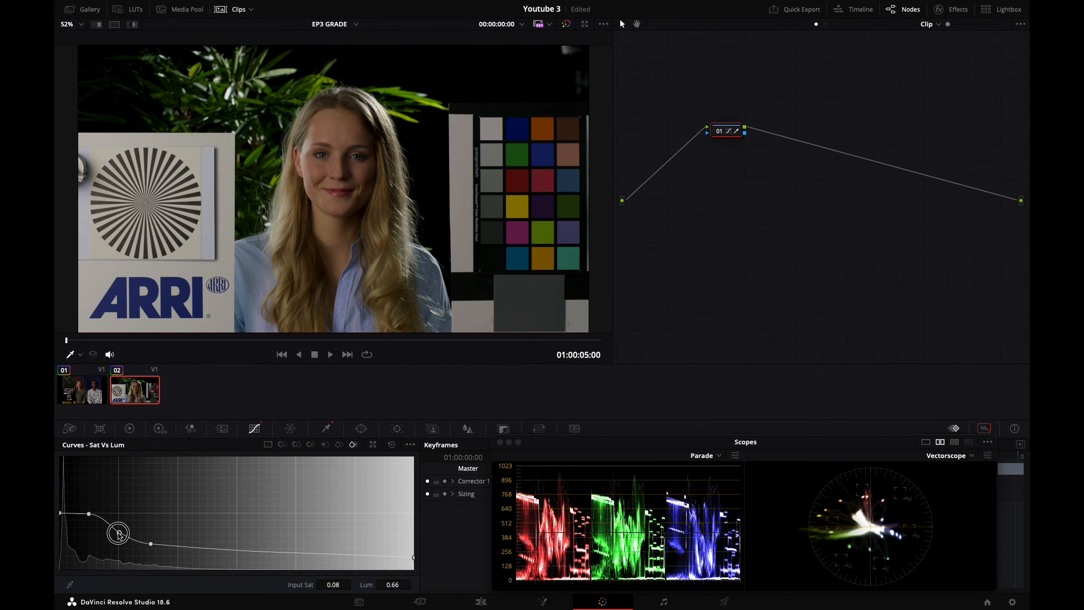